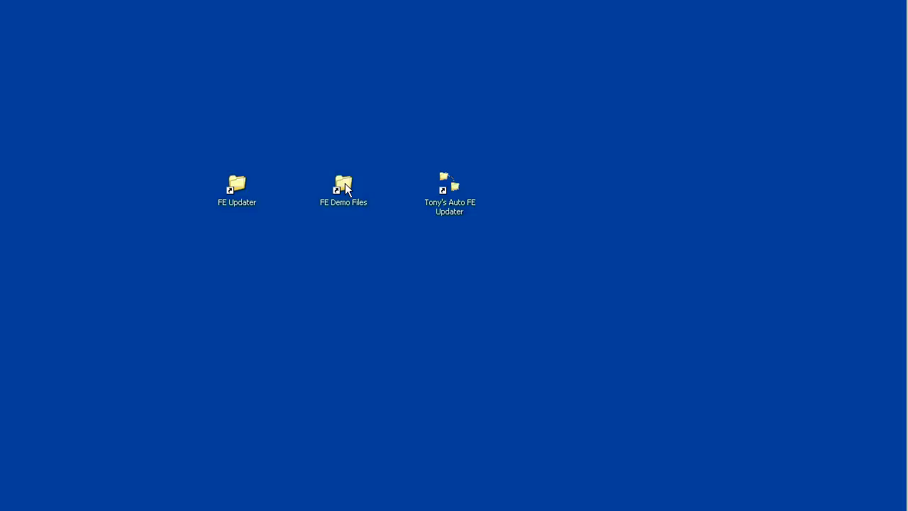
- Open the FE Demo Files folder containing MCP_Access_App.mdb and FMCCP-Logo.jpg from its desktop shortcut
double_click(345, 185)
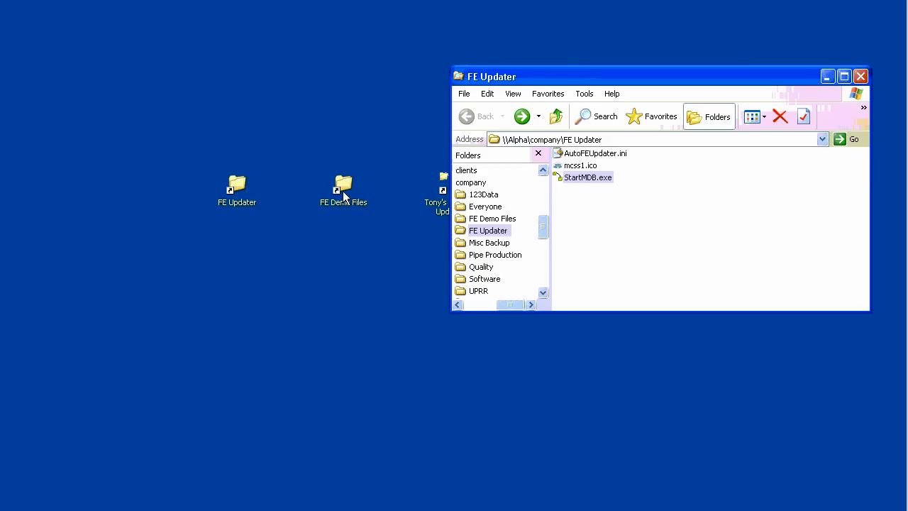
- Clear the FE Demo Files window off the desktop and launch Tony's Auto FE Updater
double_click(343, 188)
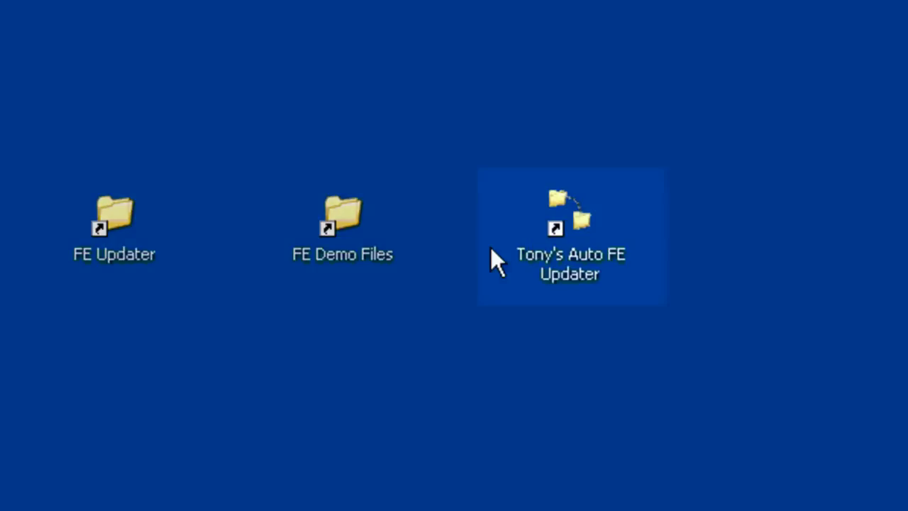
click(572, 225)
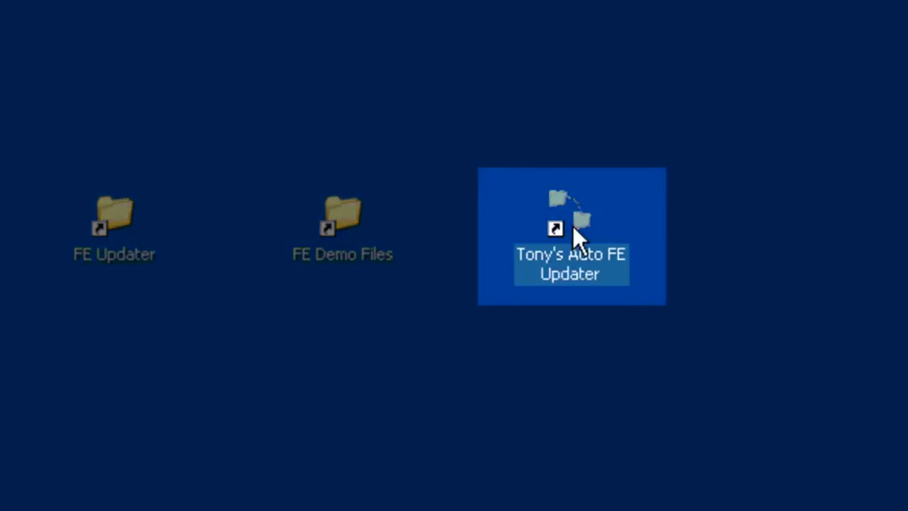
double_click(573, 225)
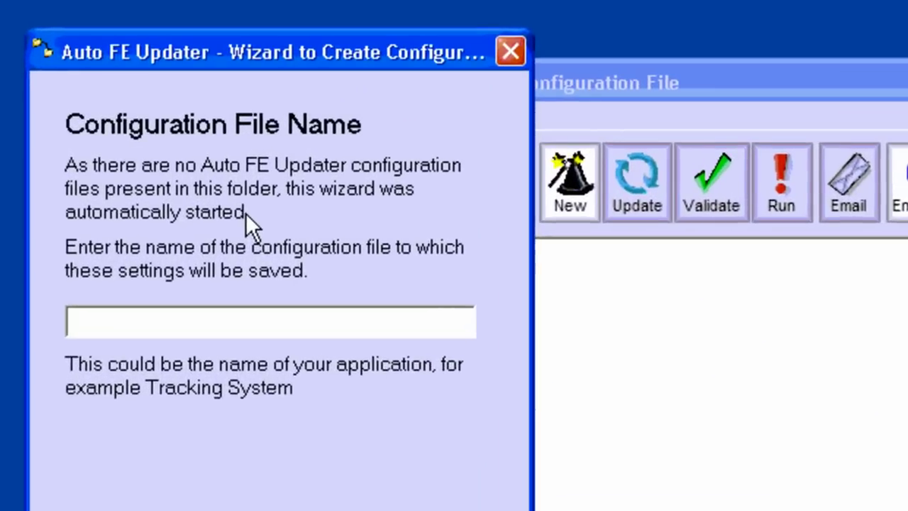
- Enter 'MCPherson Concrete Access Application' as the configuration file name and advance to step 2
text(M)
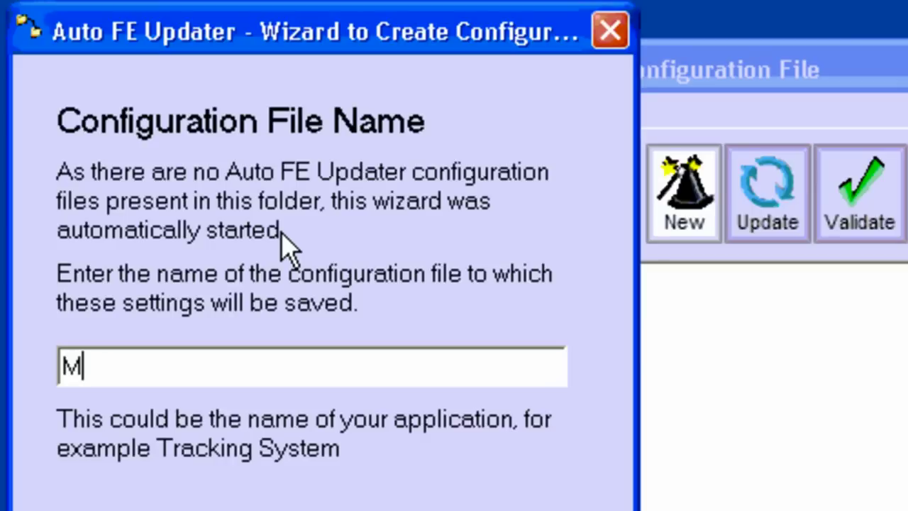
text(C)
text(Pherson )
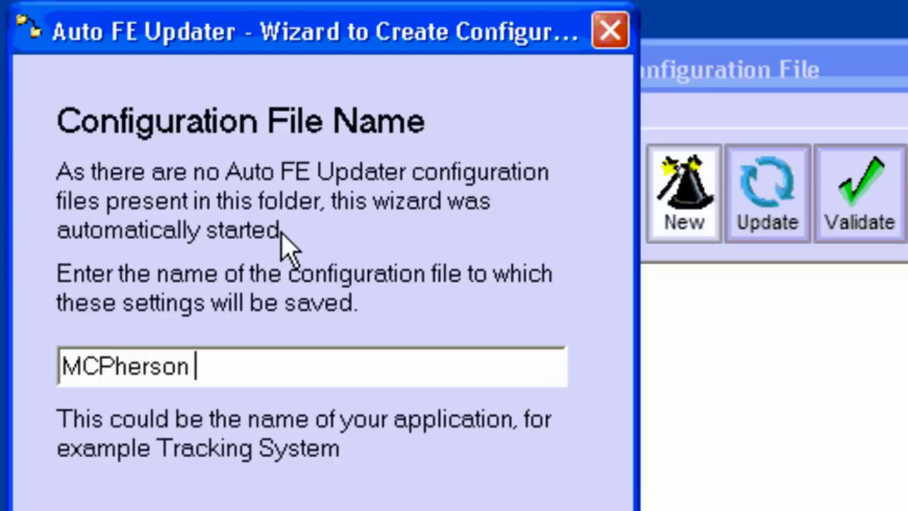
text(Concret)
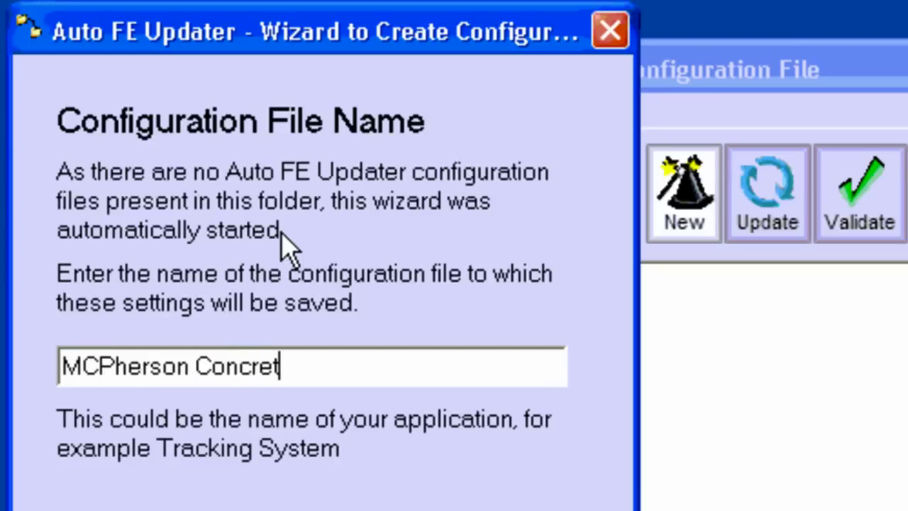
text(e Access )
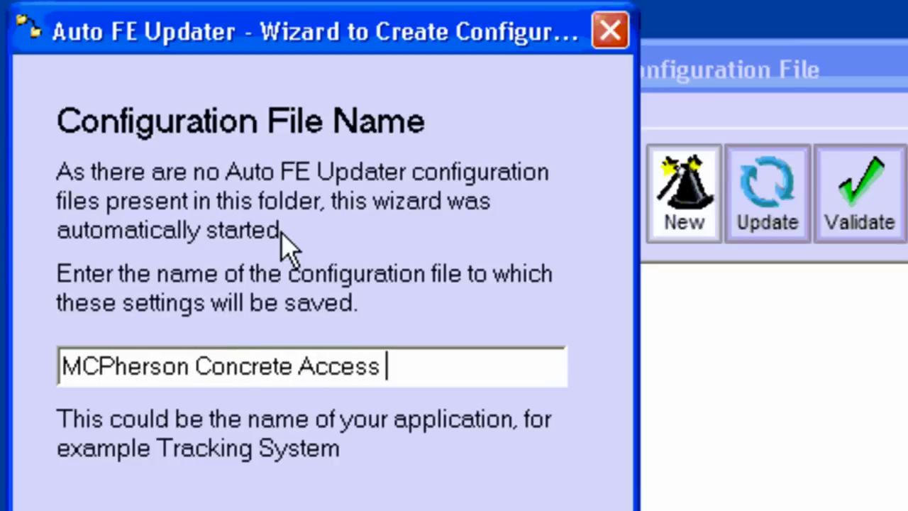
text(Application)
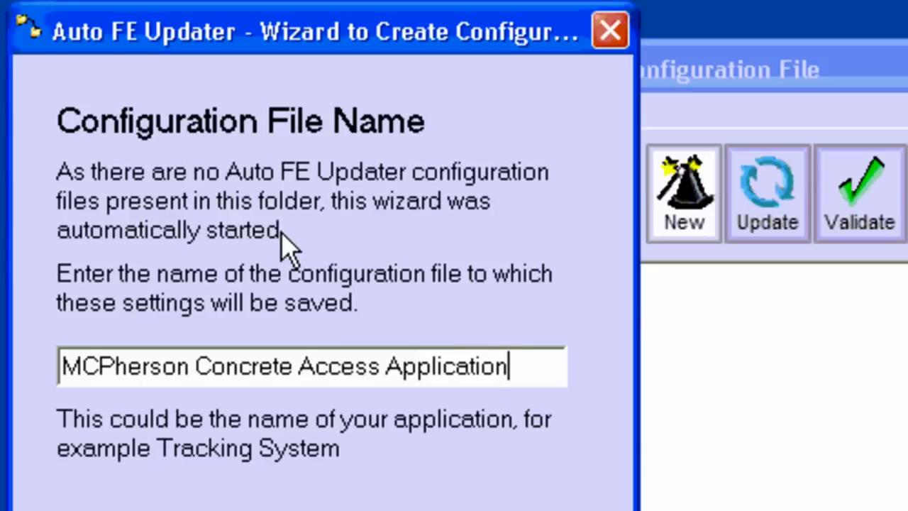
key(Return)
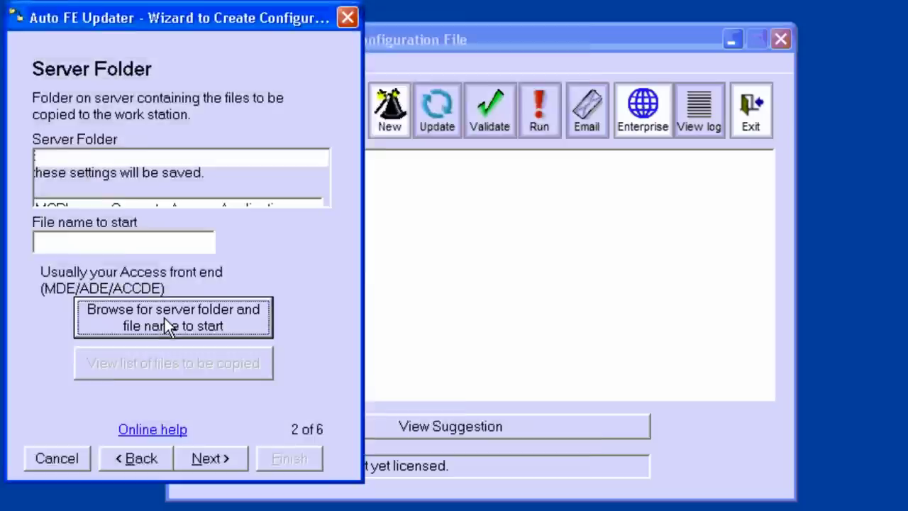
- Browse into FE Demo Files and choose MCP_Access_App.mdb as the server file to start
click(164, 318)
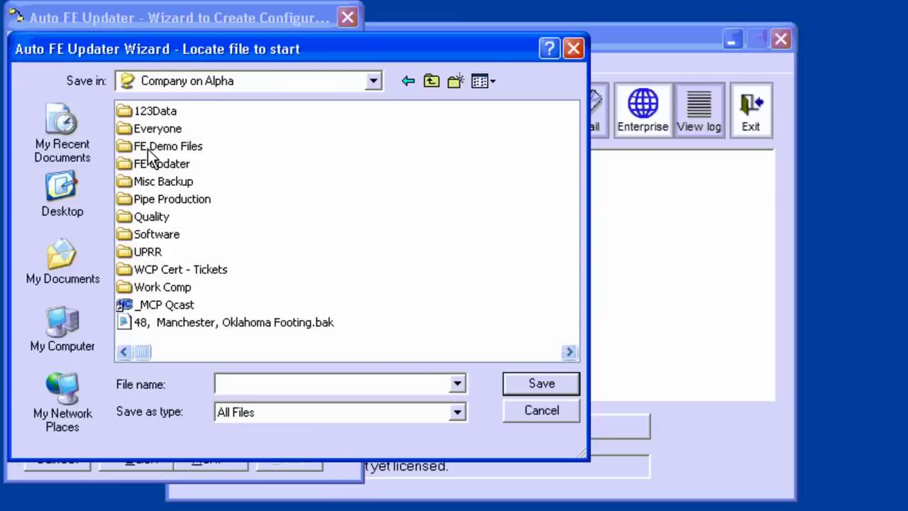
double_click(146, 149)
click(157, 137)
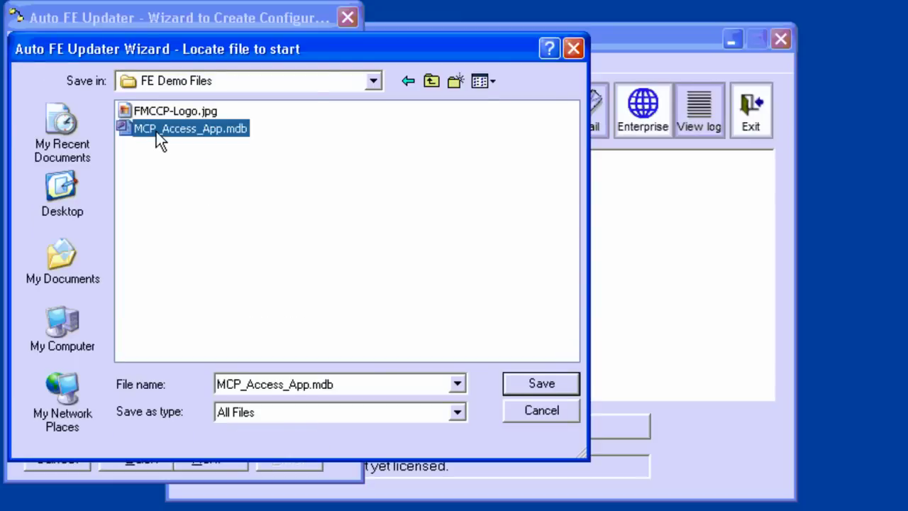
click(534, 380)
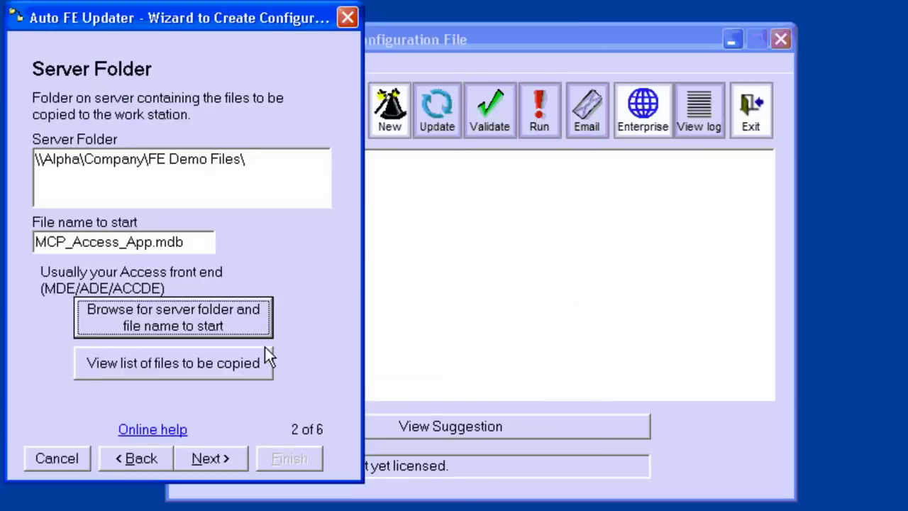
- Keep the default target folder, comment the shortcut 'Concrete Strength Test Results', and personalize the support message
click(216, 457)
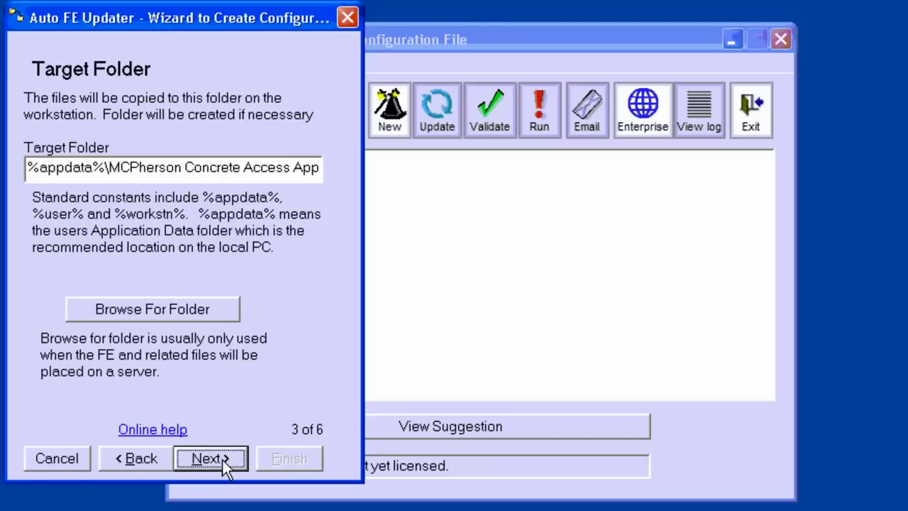
click(222, 460)
text(C)
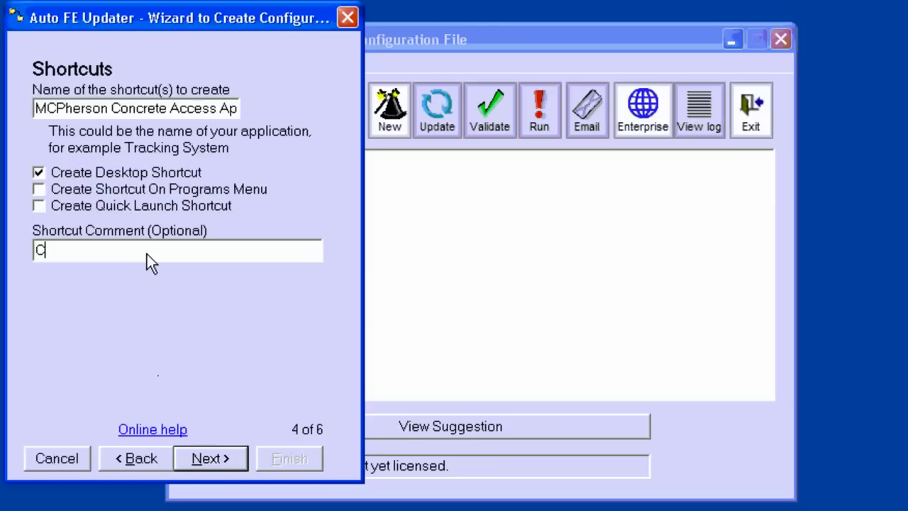
text(oncre)
text(te Str)
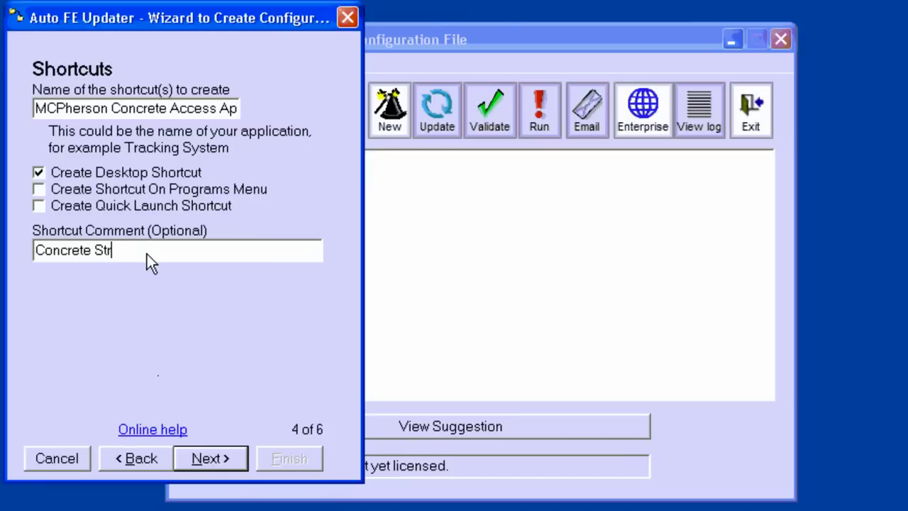
text(ength Test)
text( Results)
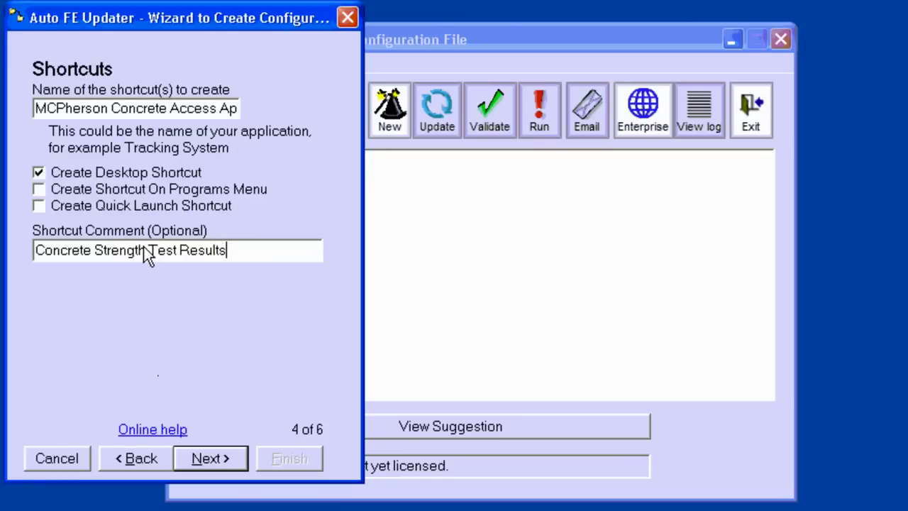
key(shift+Home)
key(ctrl+c)
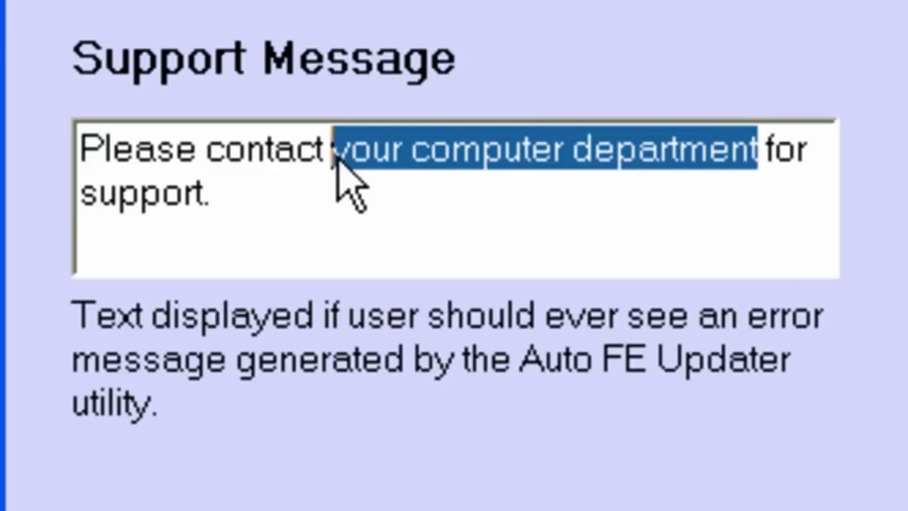
text(Clif)
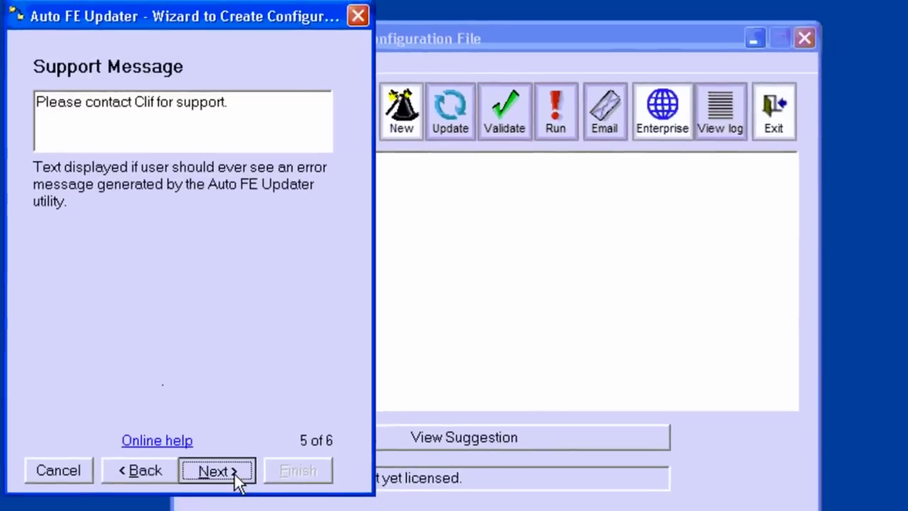
- Finish the wizard and select the new MCPherson Concrete Access Application entry in the list
click(222, 457)
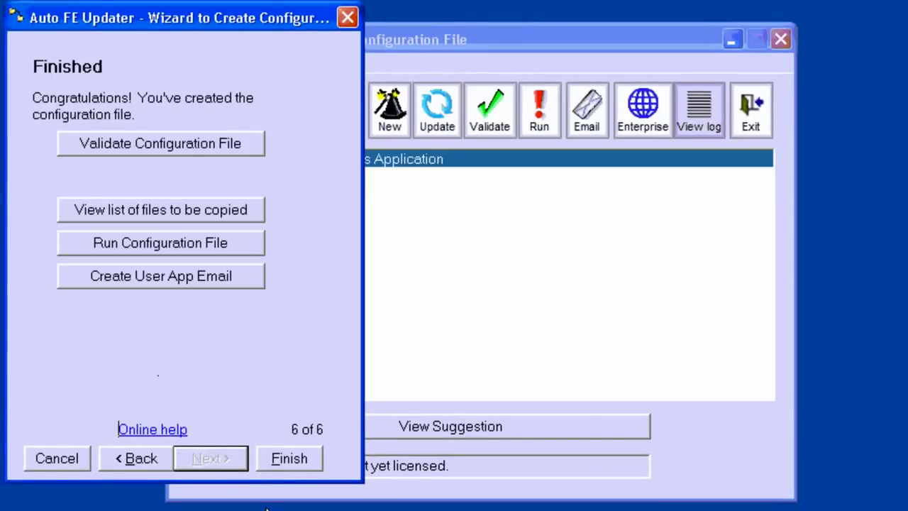
click(301, 459)
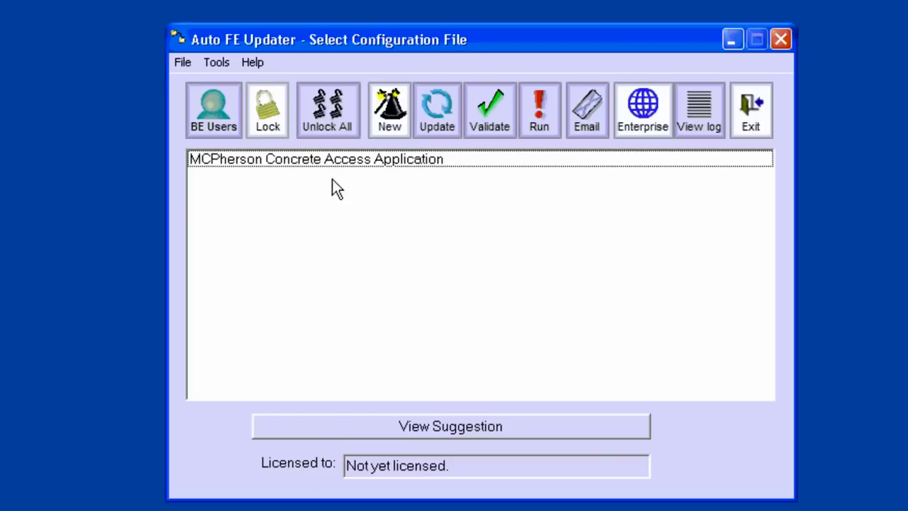
click(338, 162)
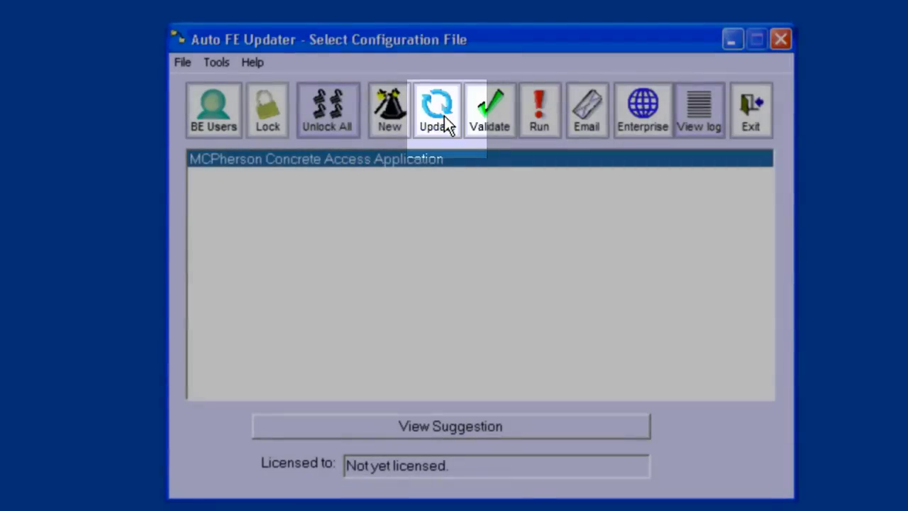
- Edit the configuration and move past Target Folder and Shortcuts to the Shortcut Icon settings
click(444, 124)
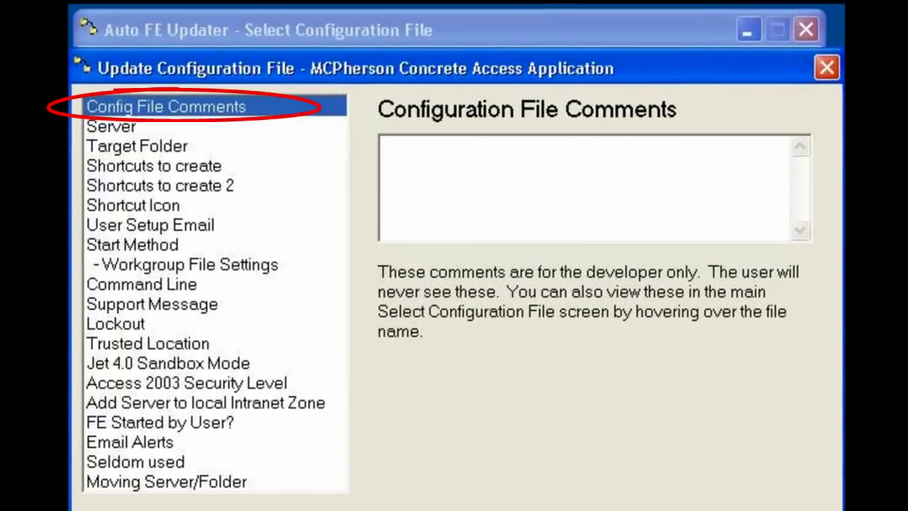
key(Down)
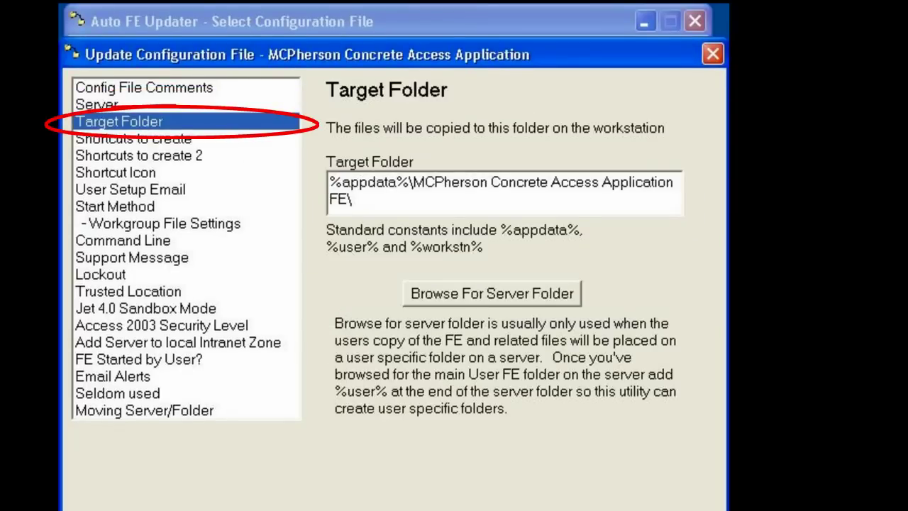
key(Down)
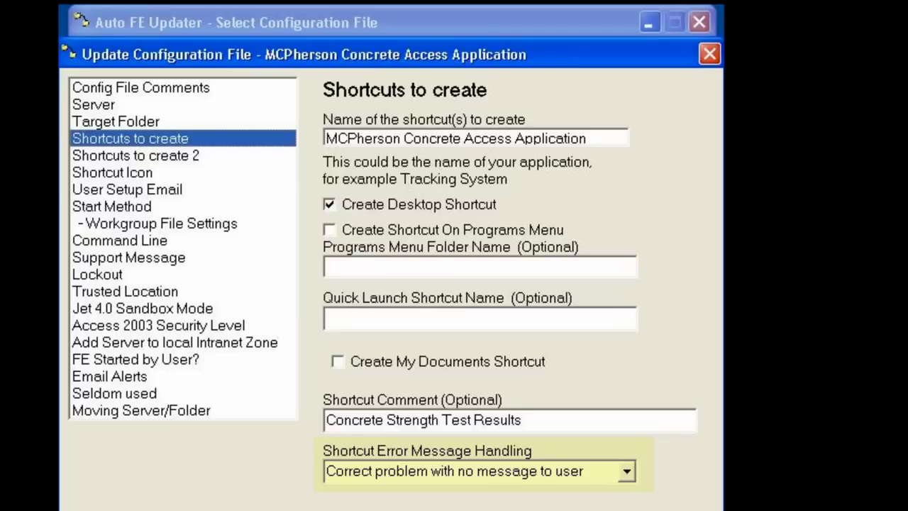
key(Down)
key(Down)
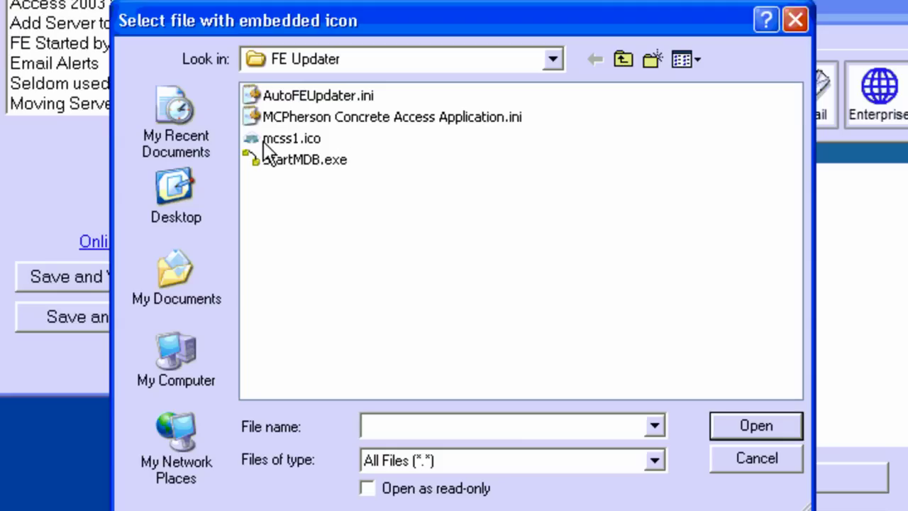
mouse_move(291, 138)
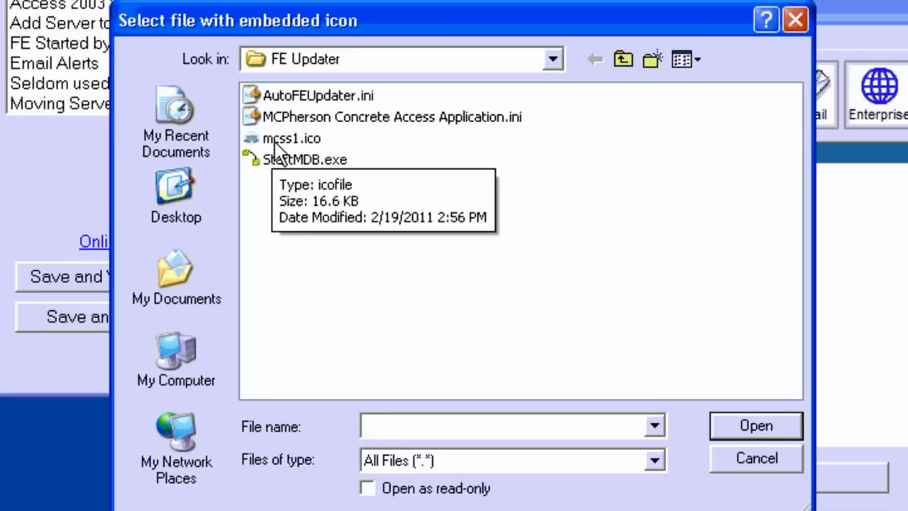
- Set mcss1.ico from the FE Updater folder as the shortcut icon
click(275, 142)
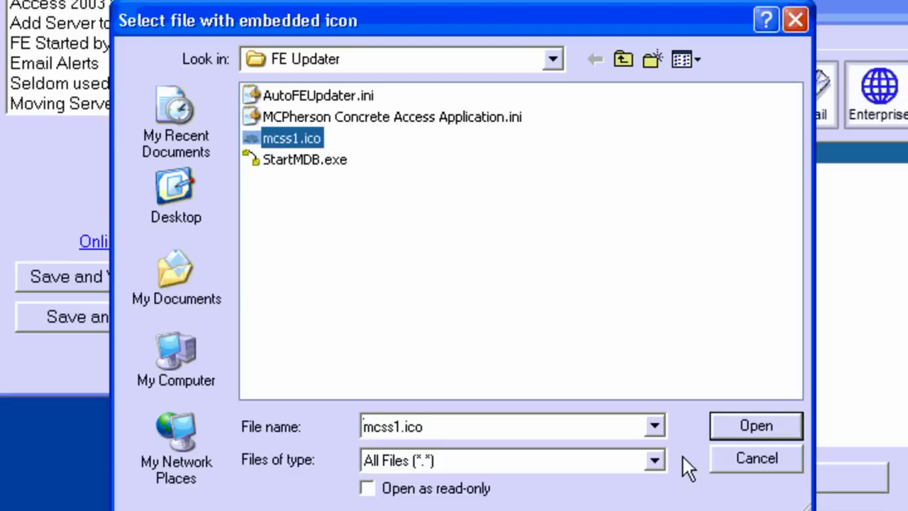
click(743, 428)
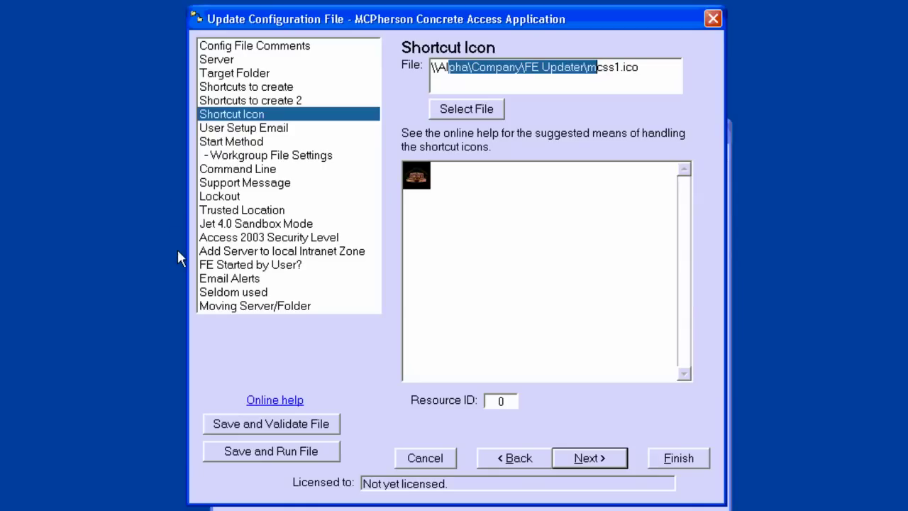
- Enable Access 2010 Trusted Location for the target folder and save the configuration
click(220, 213)
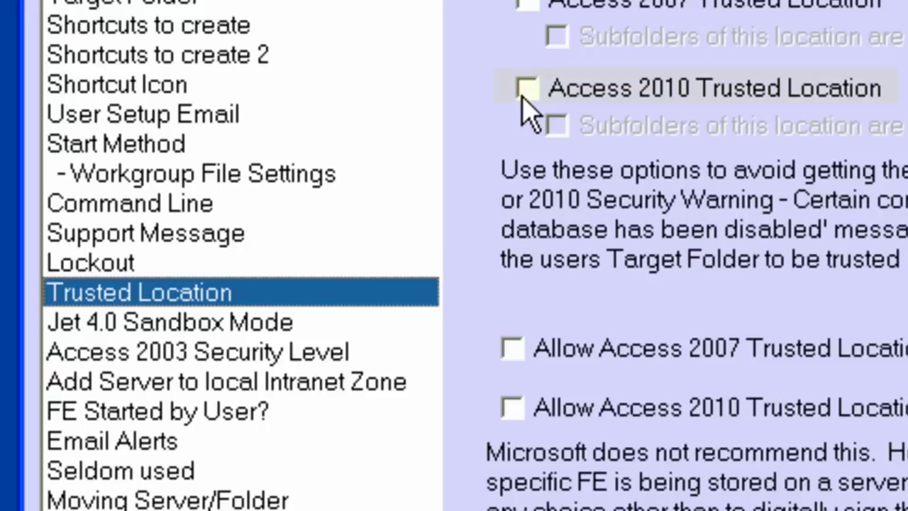
click(420, 116)
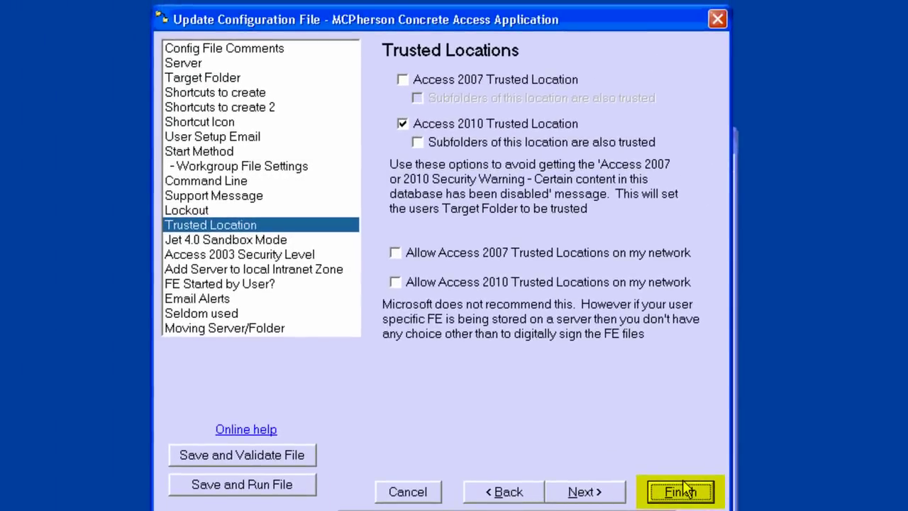
click(682, 481)
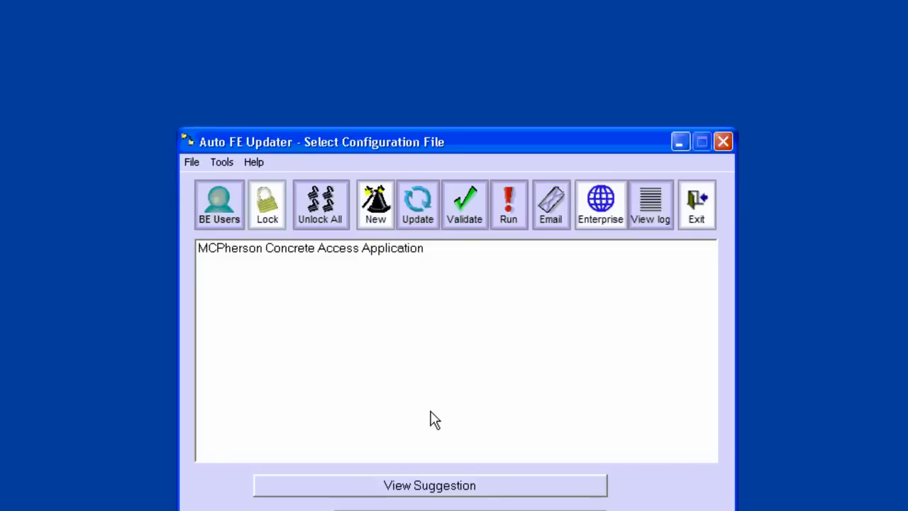
- Select the MCPherson Concrete Access Application entry and open it again with Update
click(249, 256)
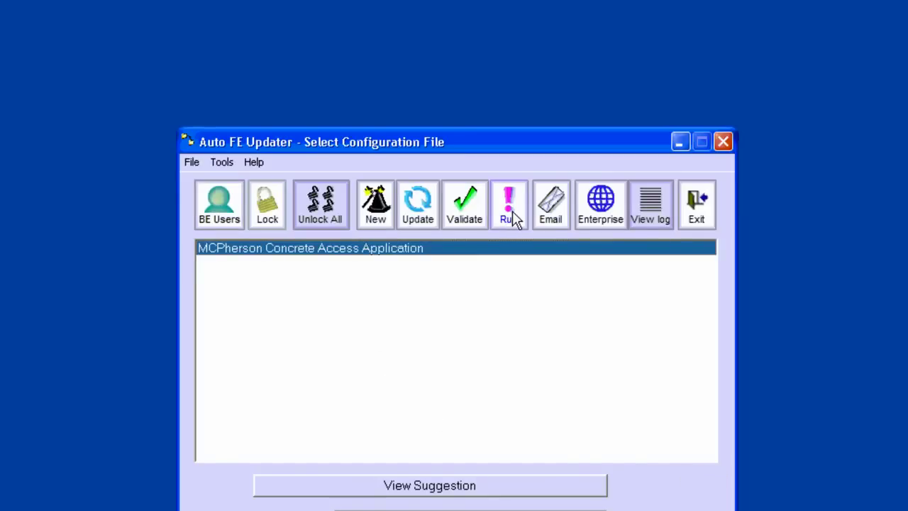
click(553, 216)
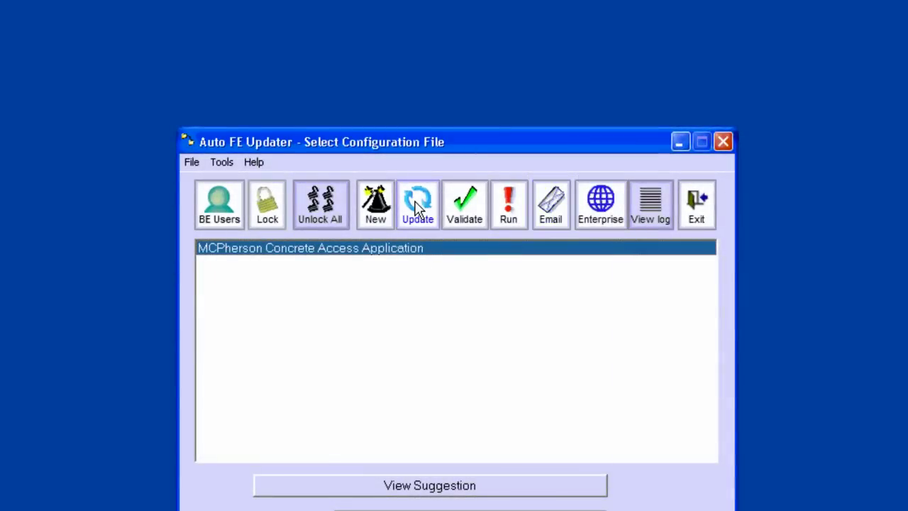
click(417, 207)
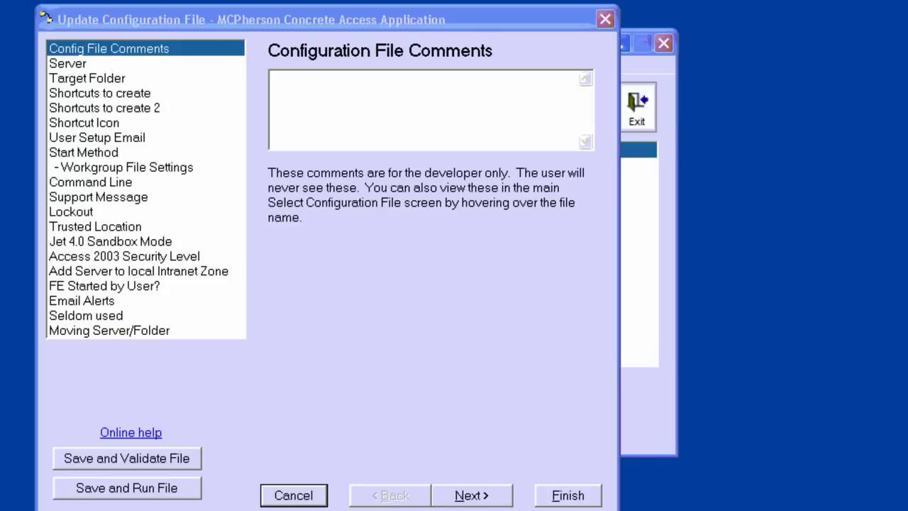
- Use Microsoft Outlook as the email client and add 'Concrete Strength Test Results' to the HTML body
click(70, 140)
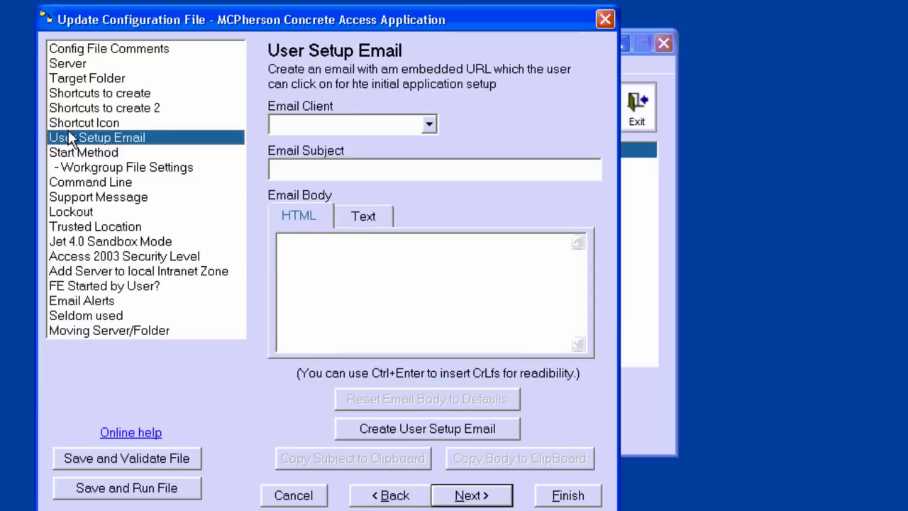
click(429, 127)
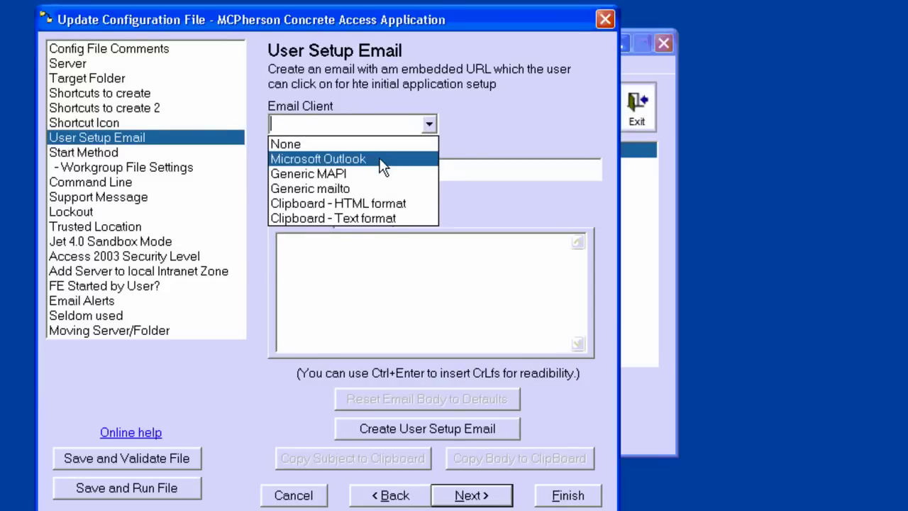
click(383, 165)
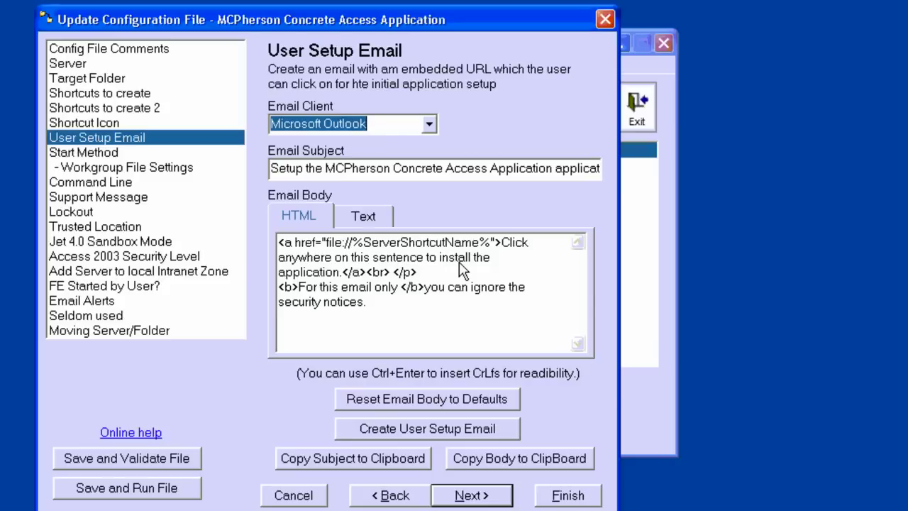
click(507, 263)
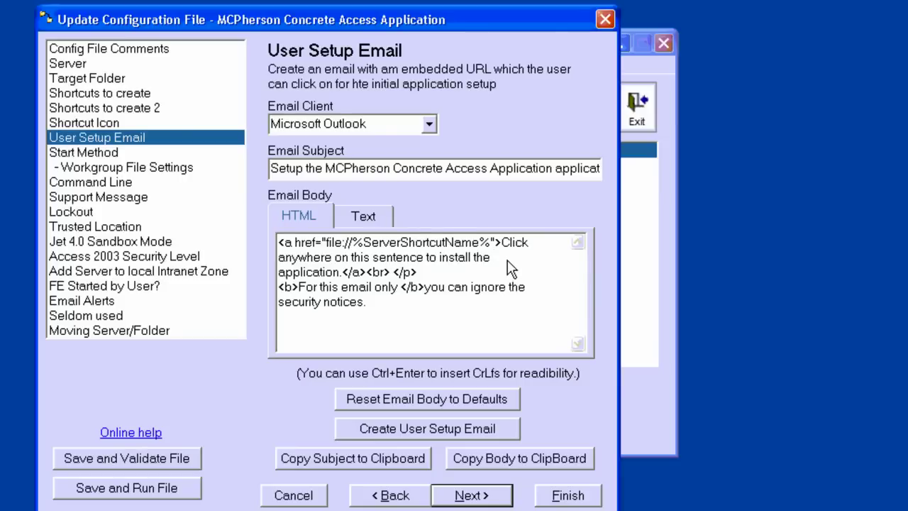
key(ctrl+v)
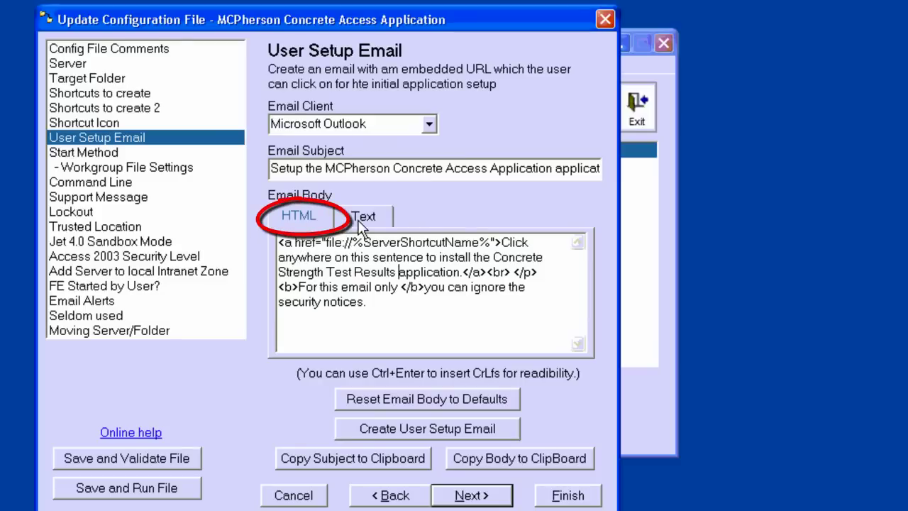
- Paste 'Concrete Strength Test Results' after 'install the' in the plain-text email body
click(363, 219)
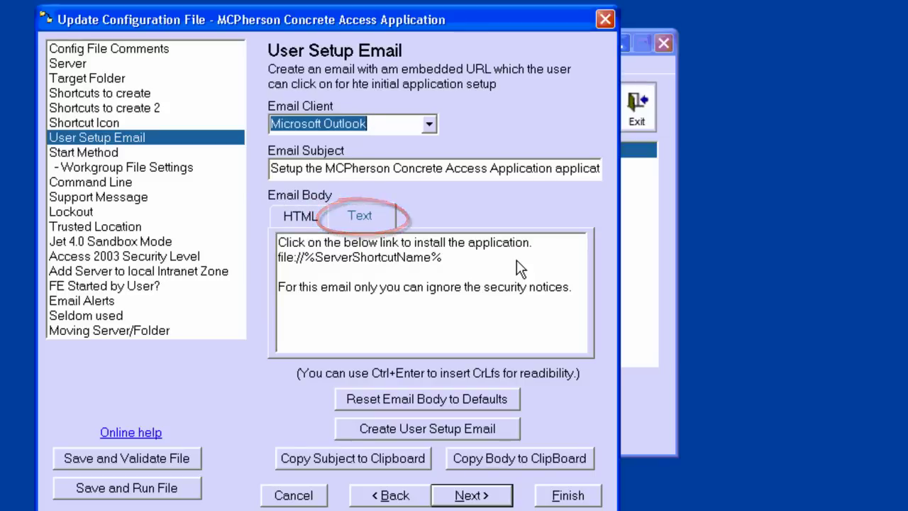
click(466, 245)
key(ctrl+v)
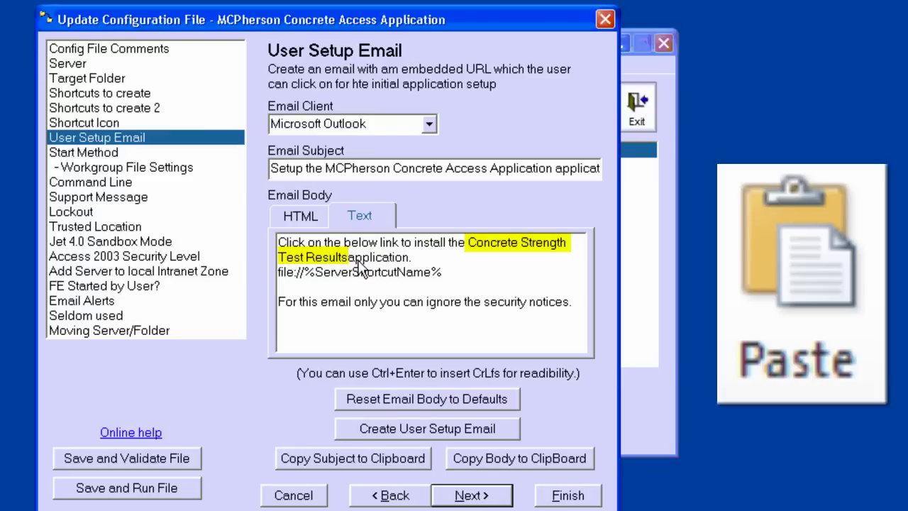
click(348, 256)
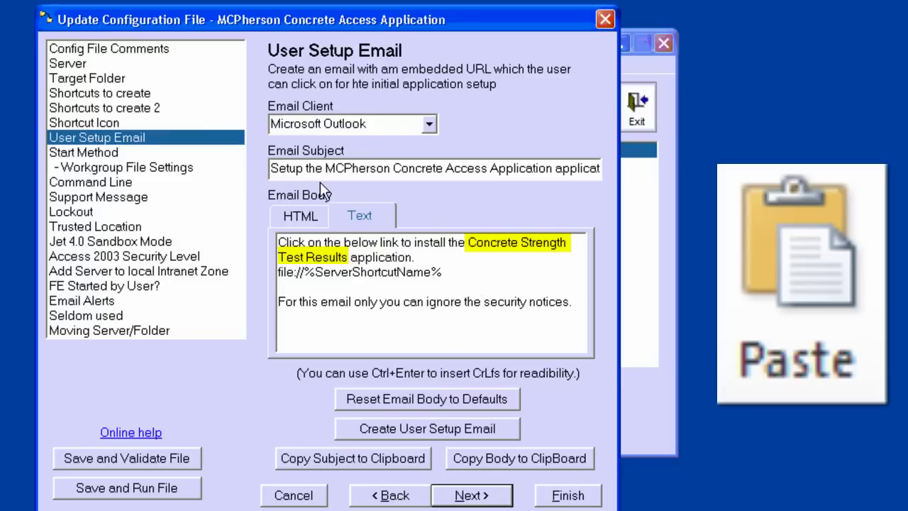
- Finish the email settings and select the MCPherson Concrete Access Application configuration
click(560, 495)
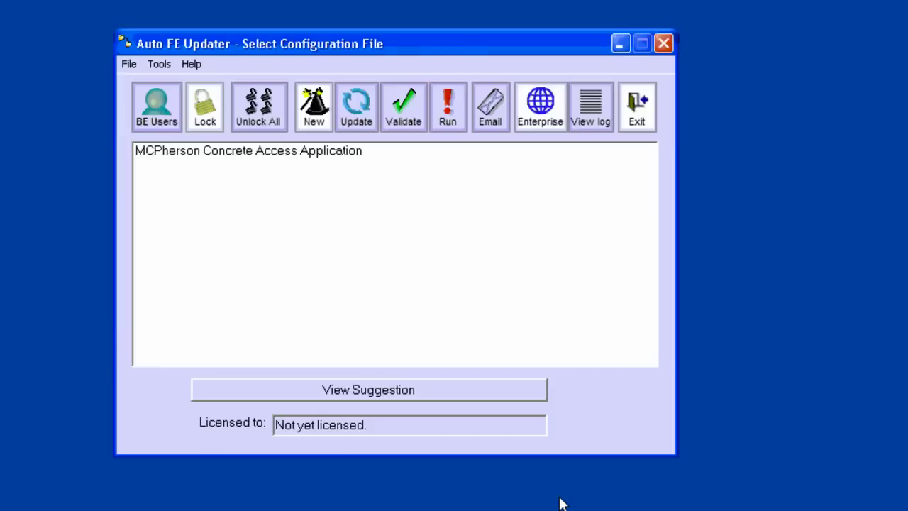
click(158, 154)
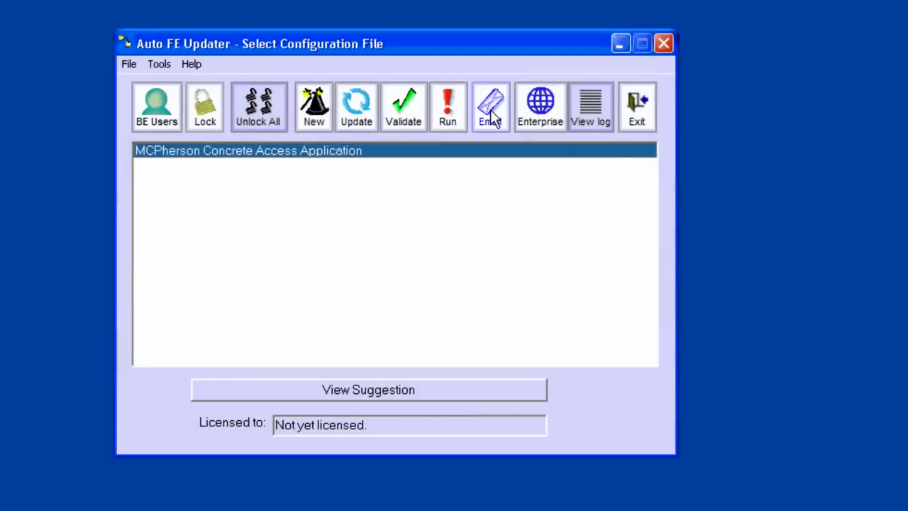
- Generate the Outlook setup email and address it to the recipient's suggested e-mail address
click(492, 114)
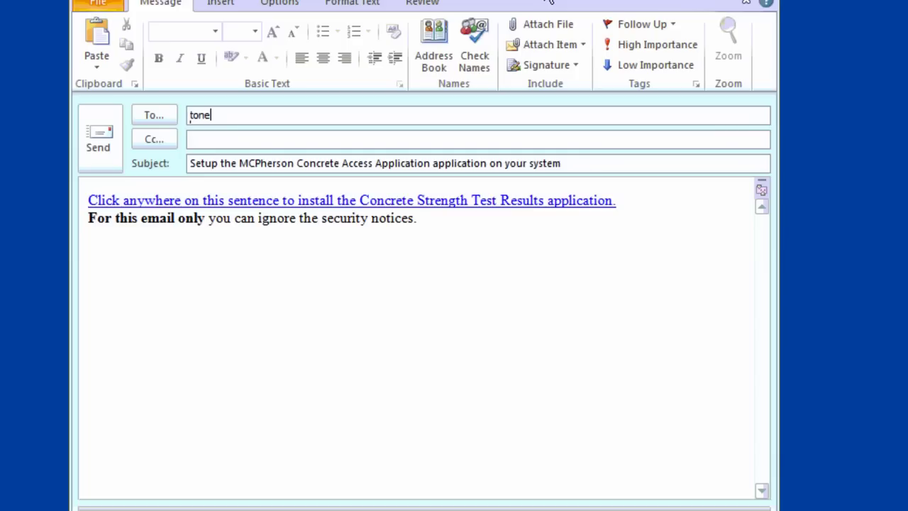
key(BackSpace)
text(y)
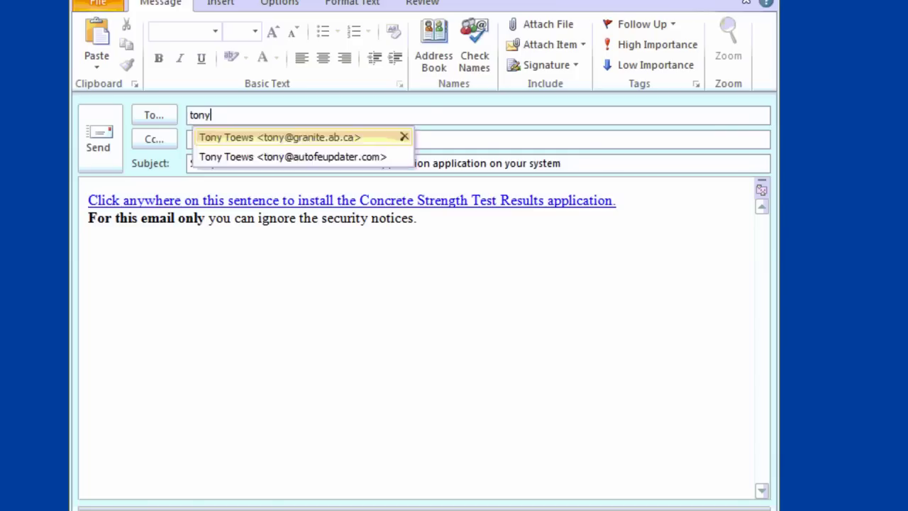
key(Down)
key(Return)
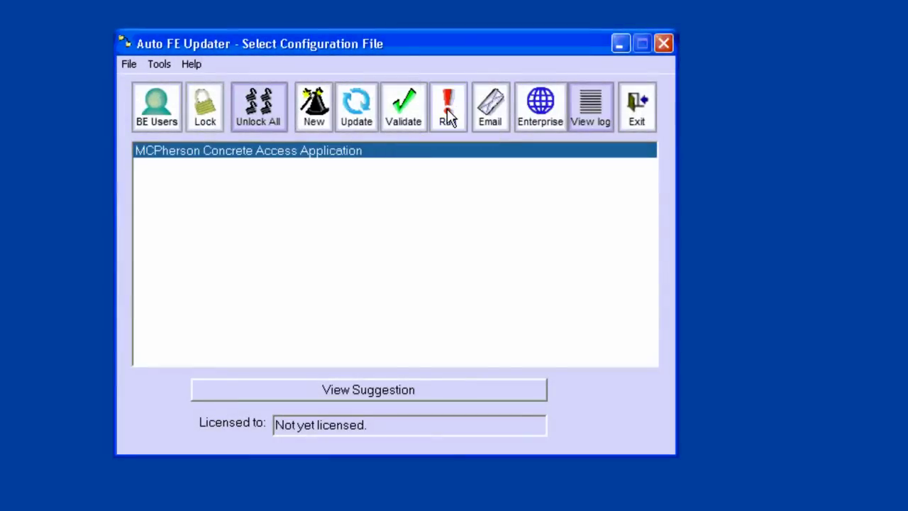
- Launch the MCPherson Concrete Access Application, then reopen its configuration for editing
click(447, 116)
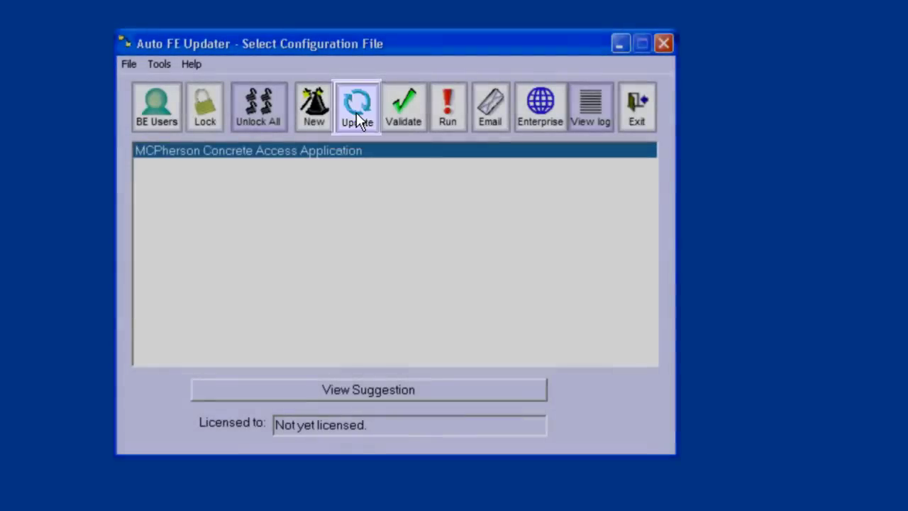
click(357, 113)
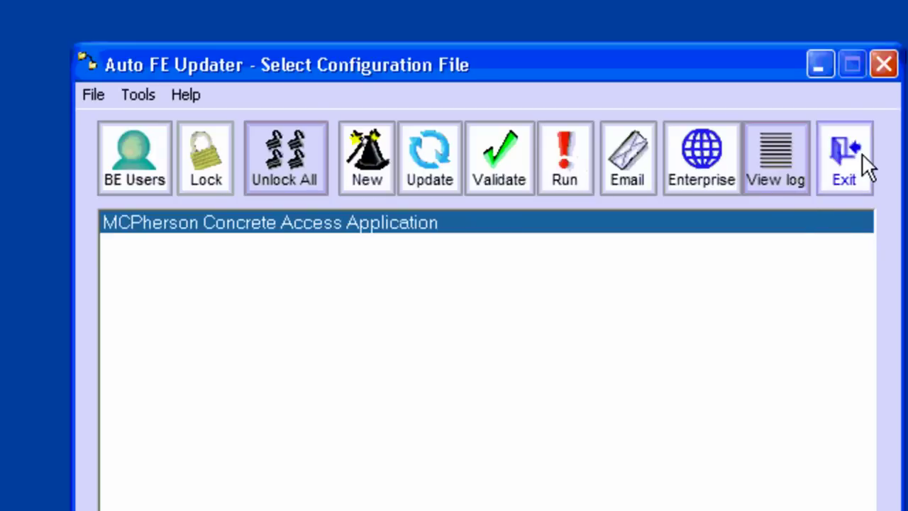
click(862, 156)
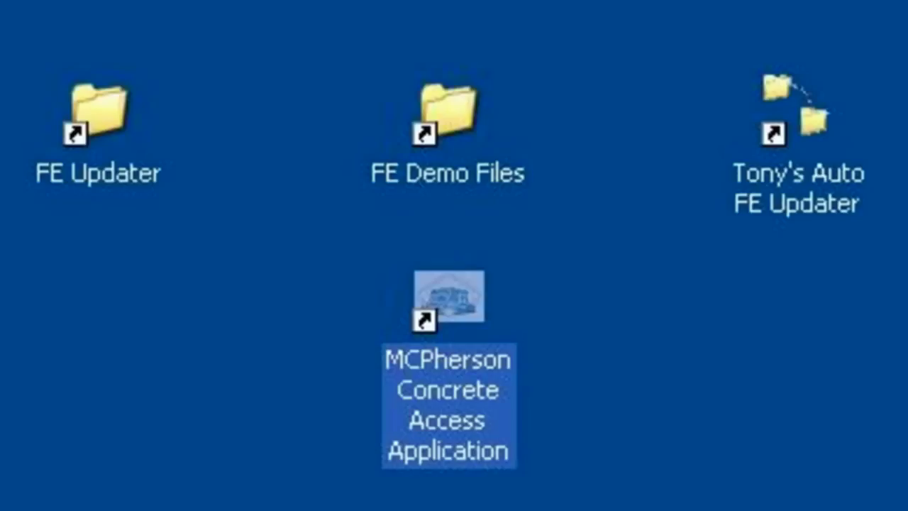